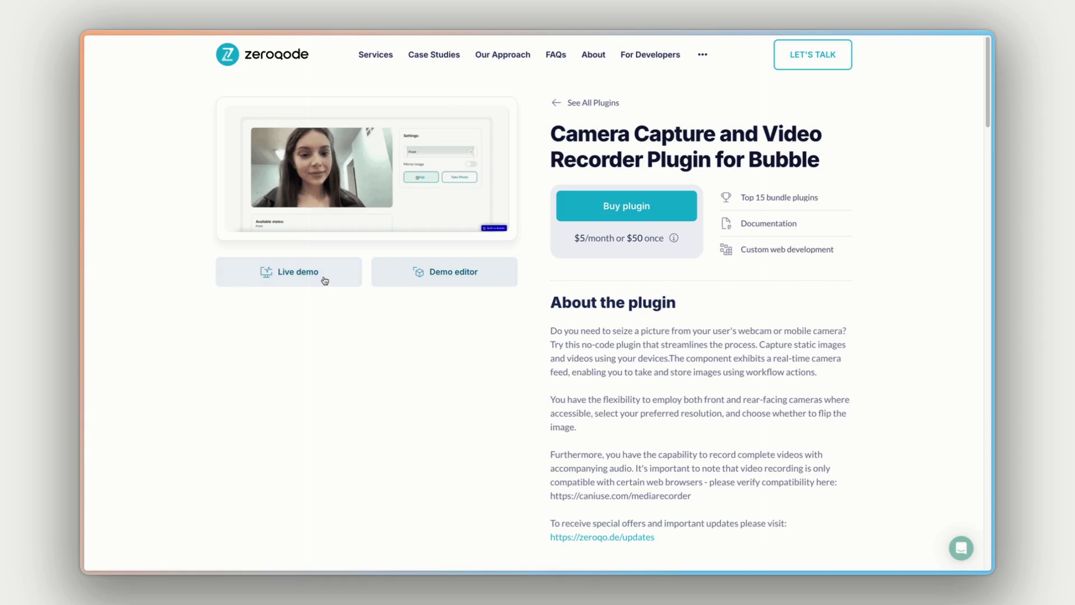
Step: Open the live demo of the Camera Capture and Video Recorder plugin and dismiss its feedback form
left_click(290, 277)
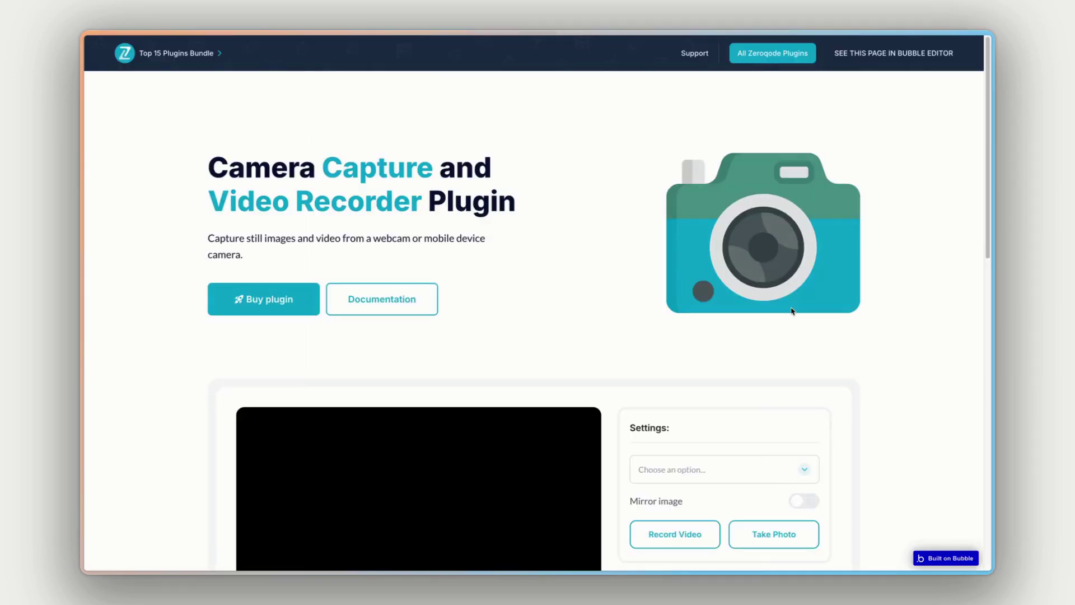
scroll(906, 345, "down", 1)
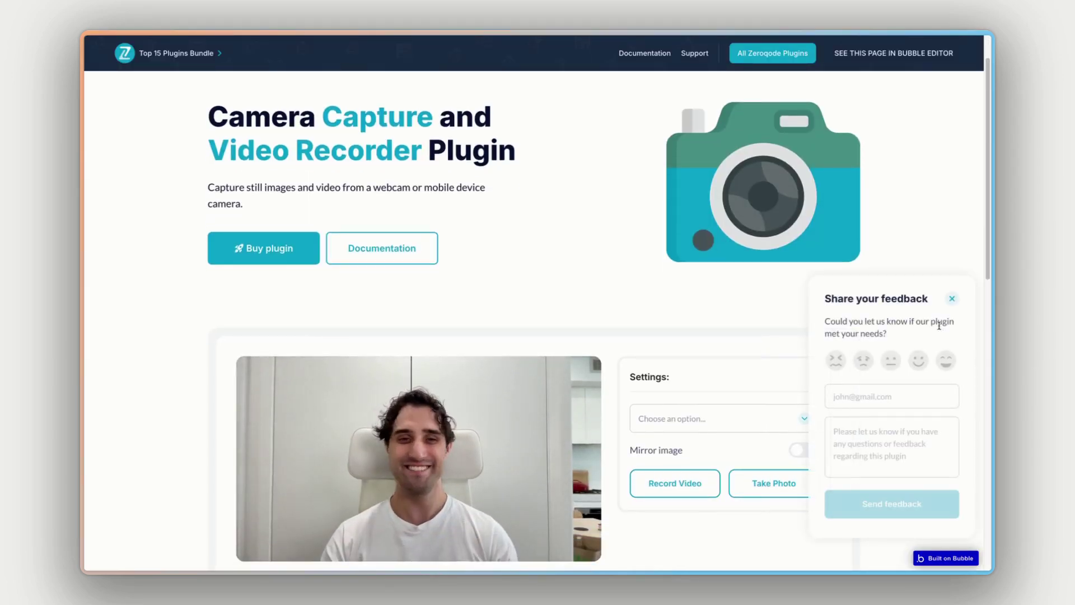
scroll(945, 311, "down", 1)
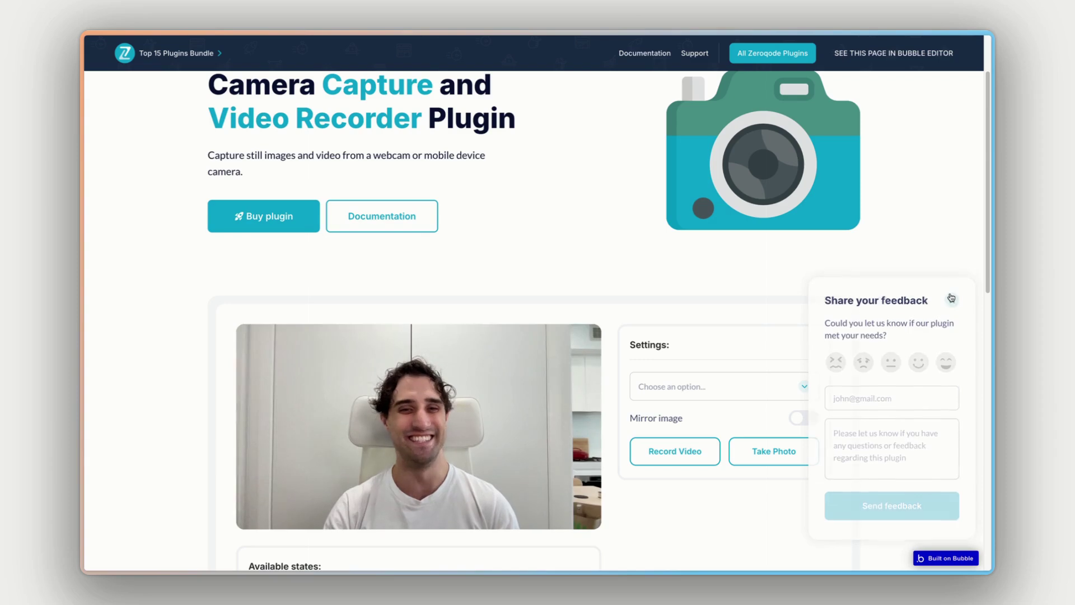
left_click(952, 298)
Step: Examine the demo's Available states list, from Element loaded down to Is recording
scroll(931, 288, "down", 2)
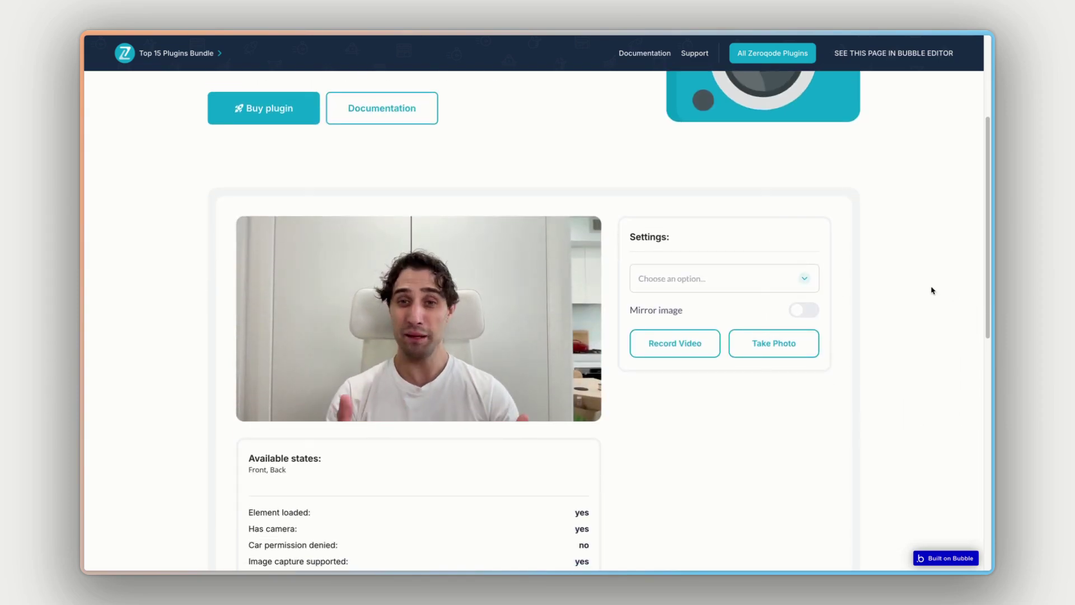
scroll(933, 290, "down", 5)
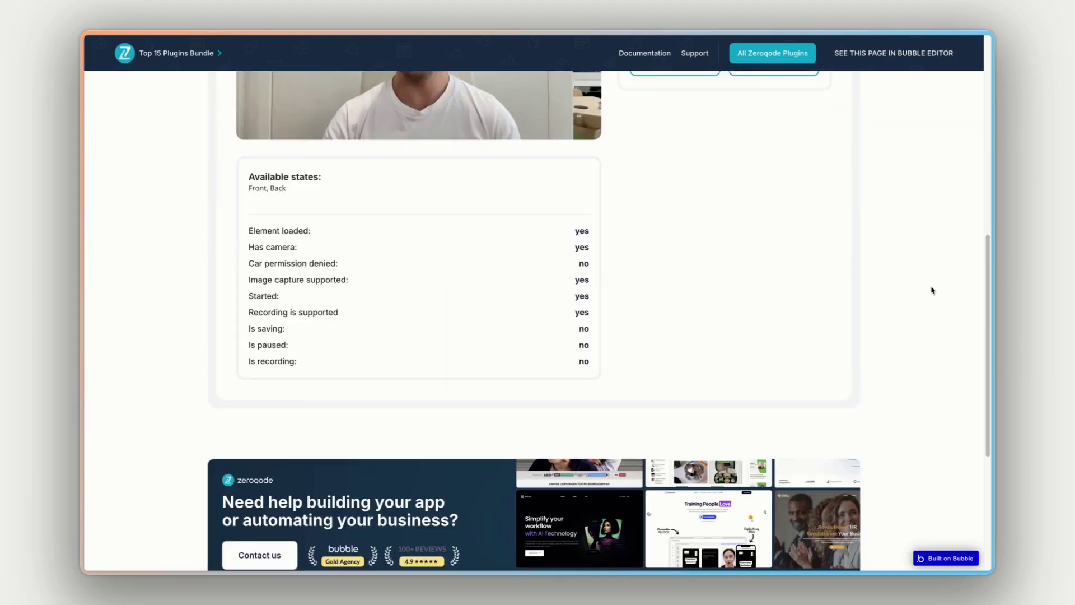
scroll(932, 290, "up", 3)
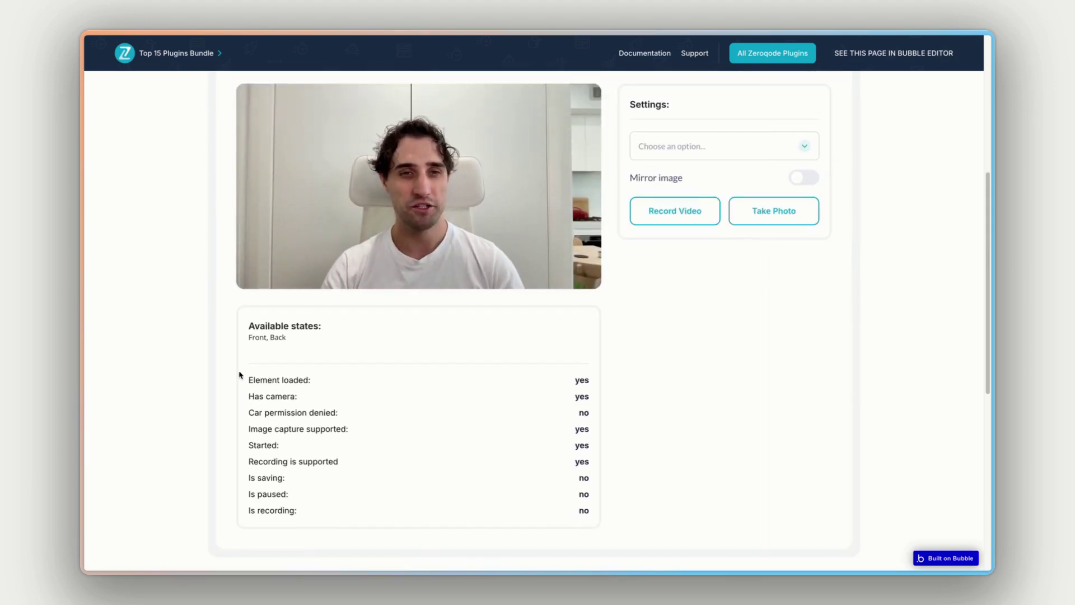
left_click_drag(263, 376, 365, 458)
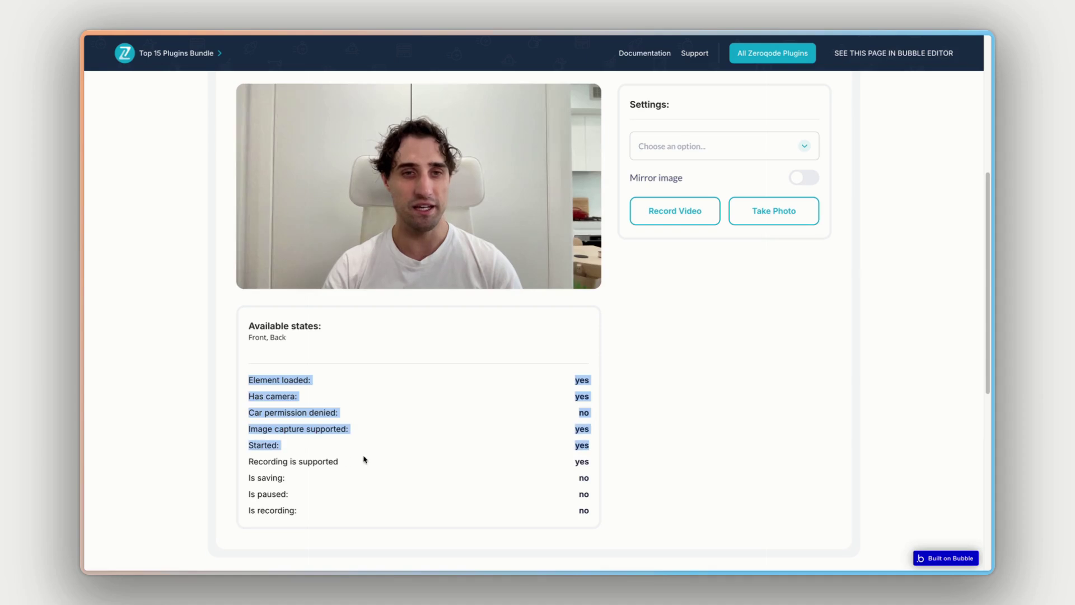
left_click(364, 458)
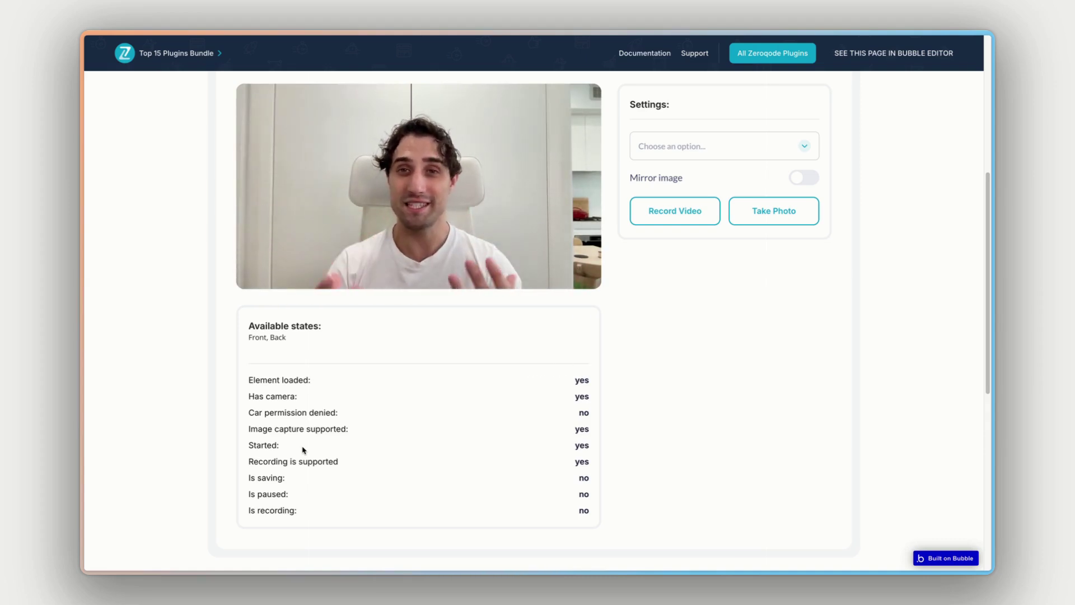
Step: Try the demo's Mirror image setting by switching it on and back off
scroll(762, 339, "up", 1)
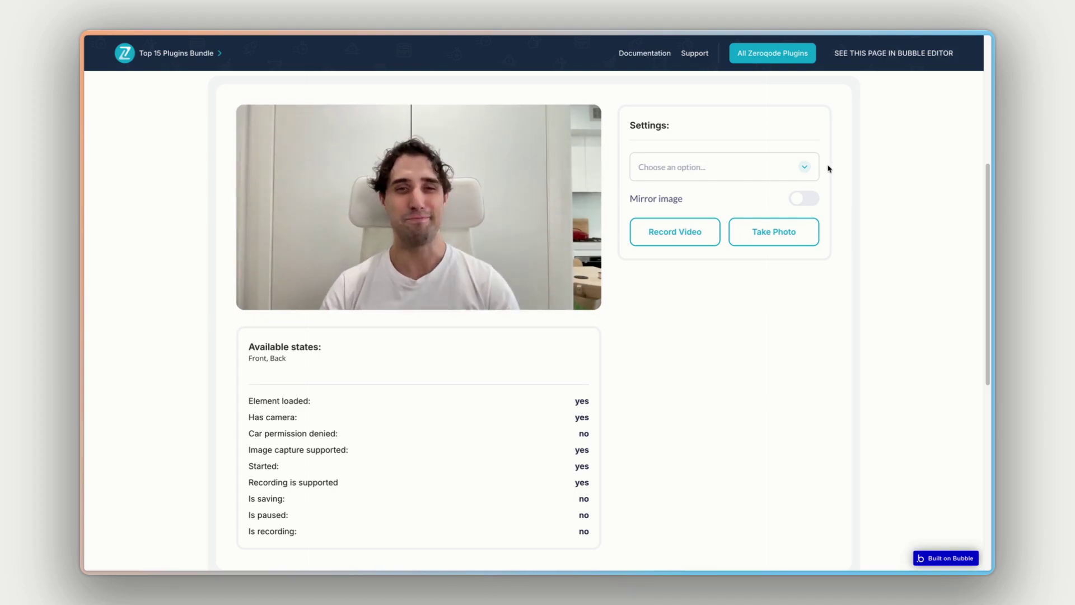
left_click(809, 200)
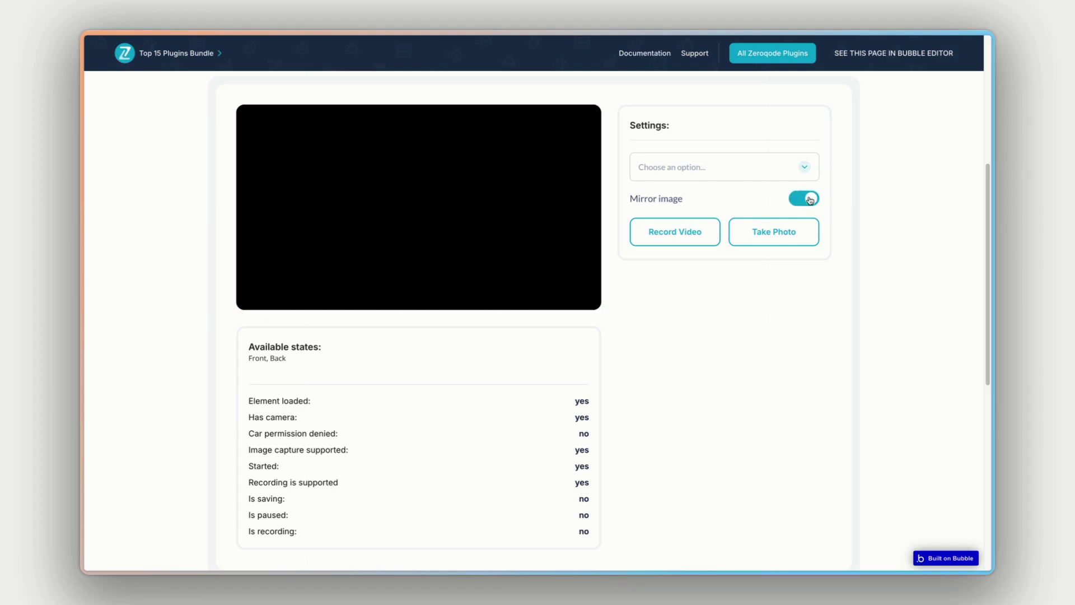
left_click(805, 199)
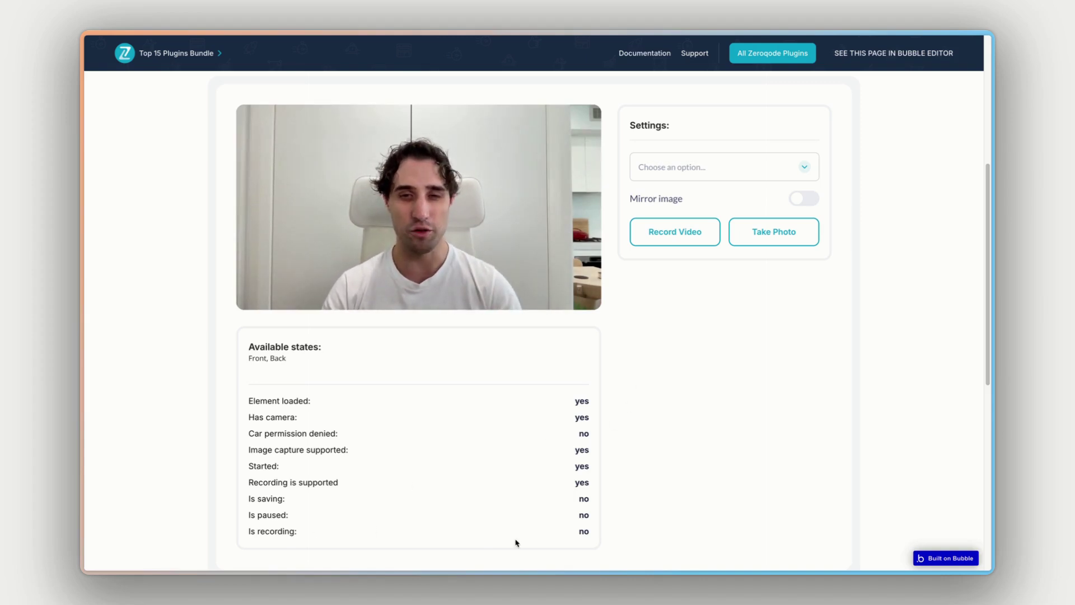
Step: Record and stop a test video in the live demo, and take a photo with the camera
left_click(666, 240)
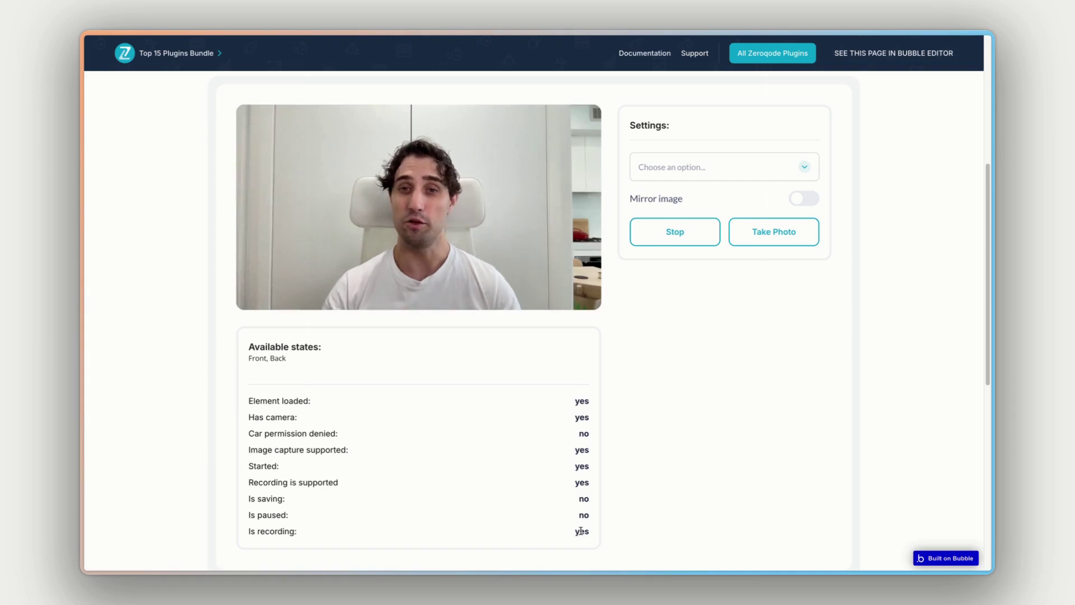
left_click(667, 241)
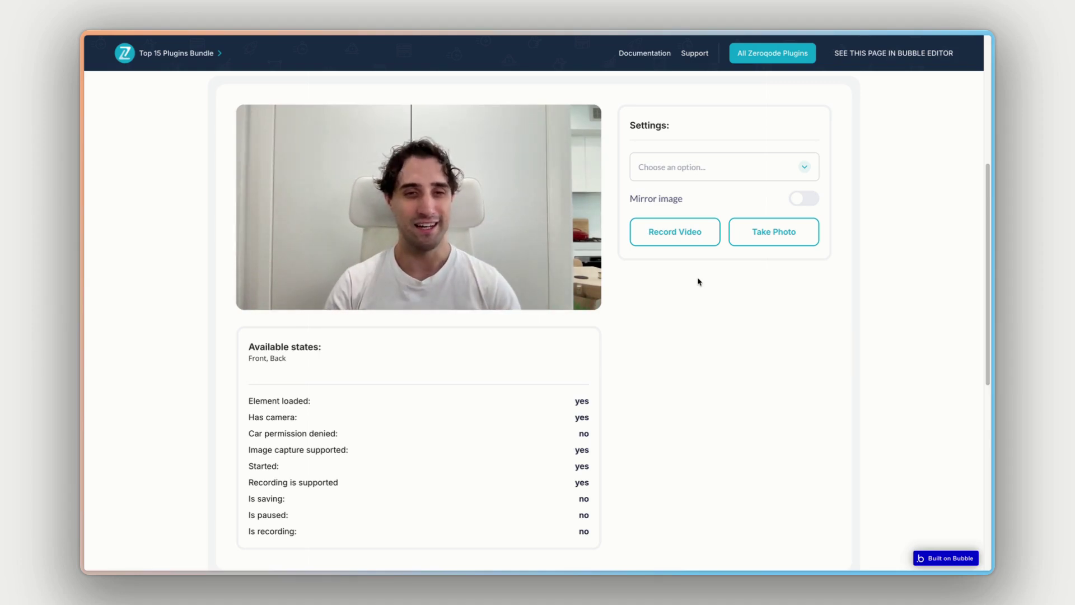
left_click(767, 238)
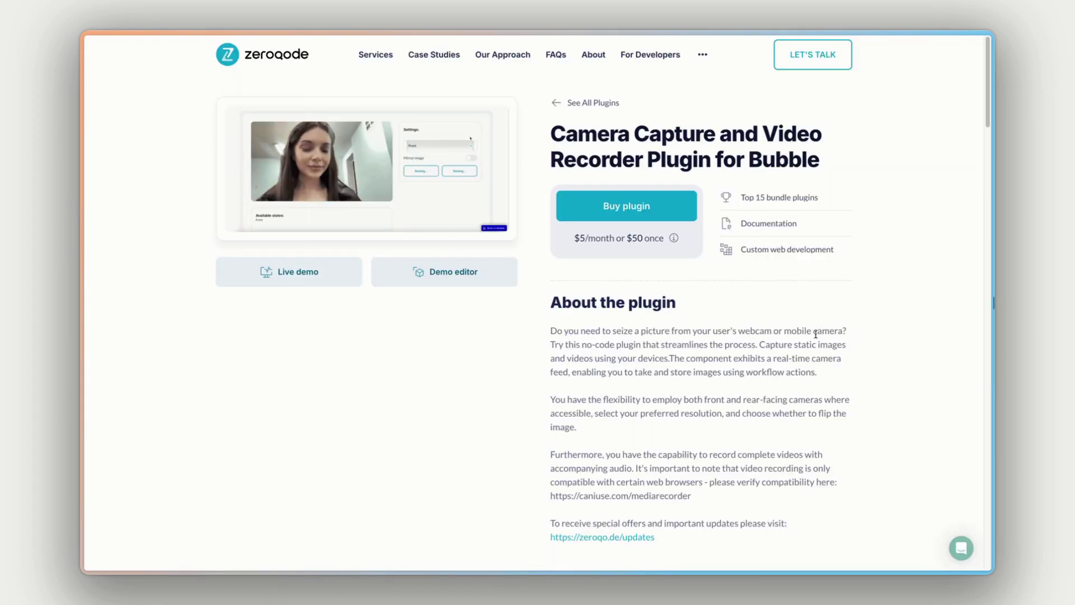
Step: Open the plugin's demo editor and examine the CamCapture element's appearance properties and the Element loaded state text
left_click(471, 272)
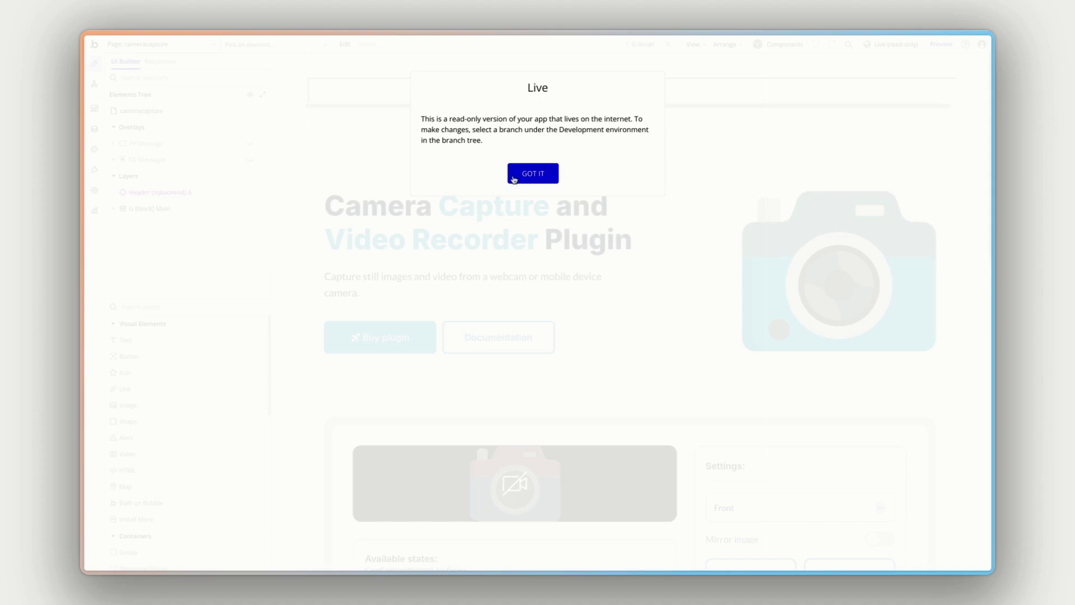
left_click(514, 179)
scroll(700, 300, "down", 4)
left_click(625, 282)
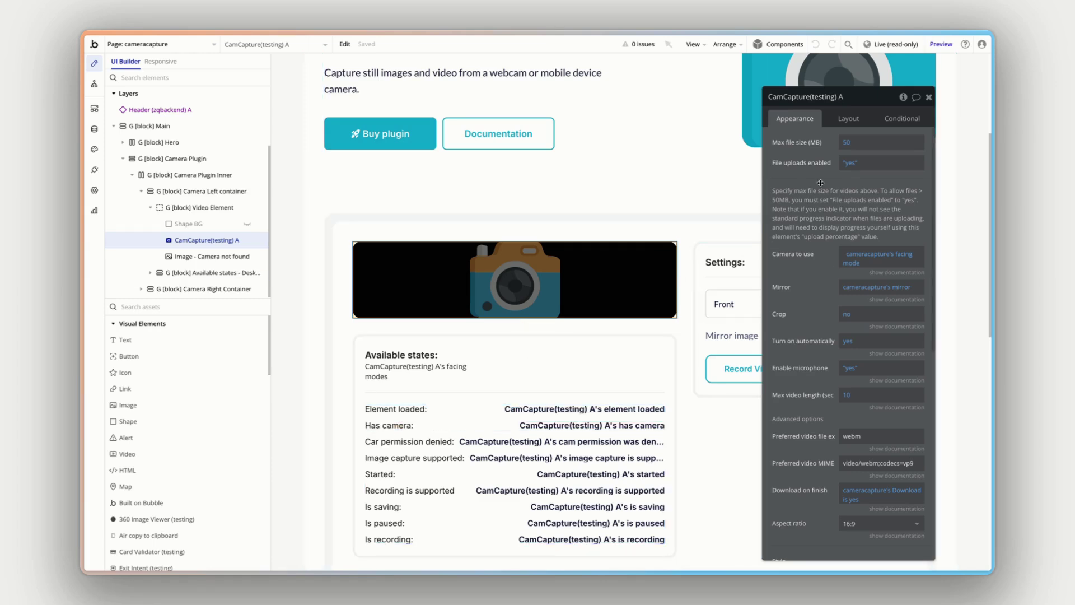
scroll(825, 282, "down", 1)
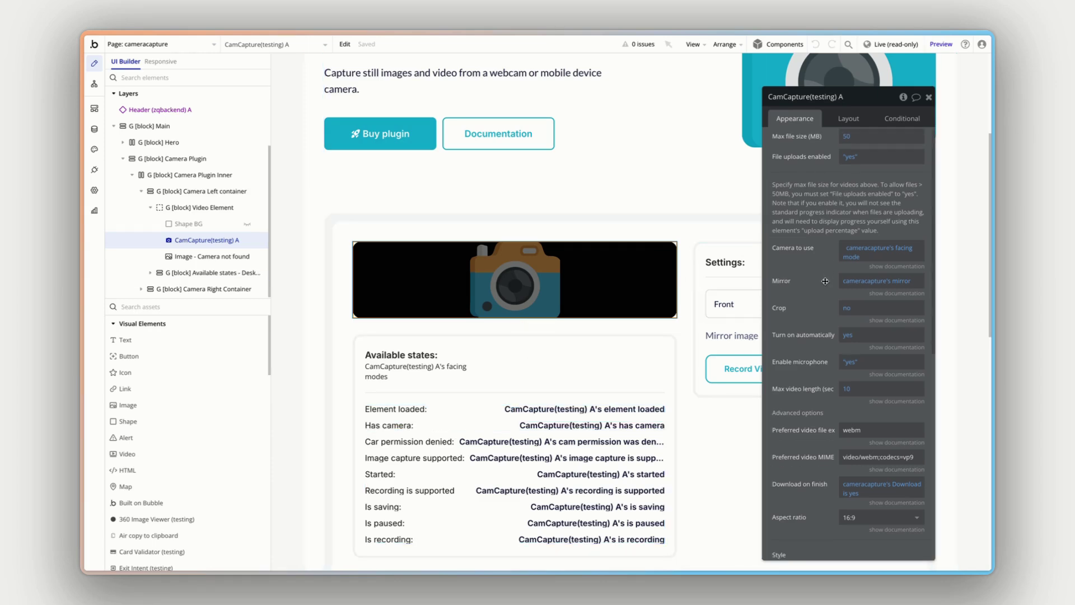
left_click(604, 409)
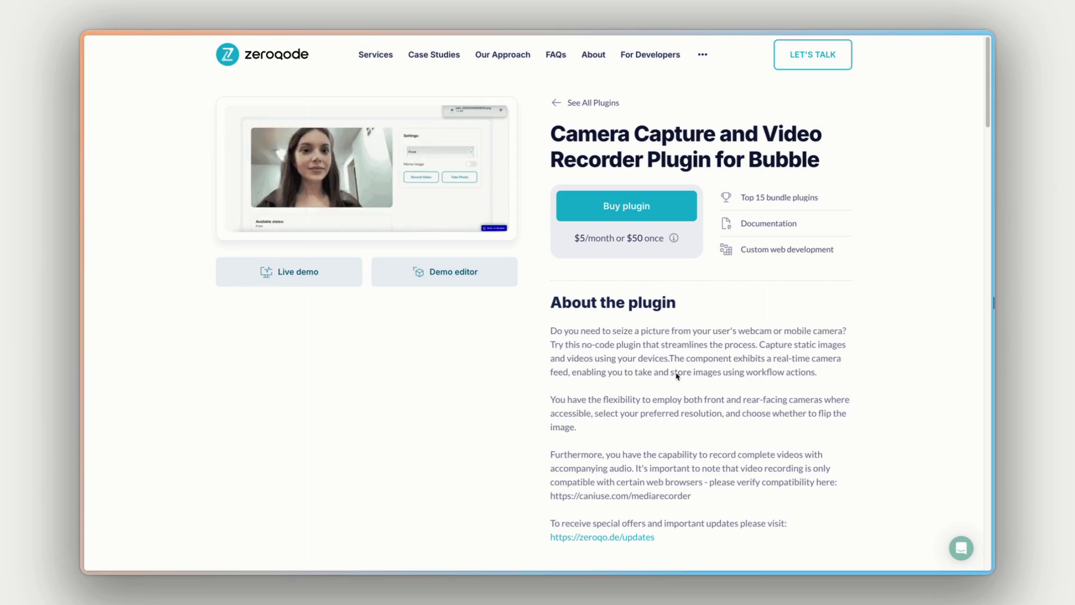
Step: Open the plugin's documentation and read the setup instructions for taking screenshots and for recording and saving videos
left_click(756, 224)
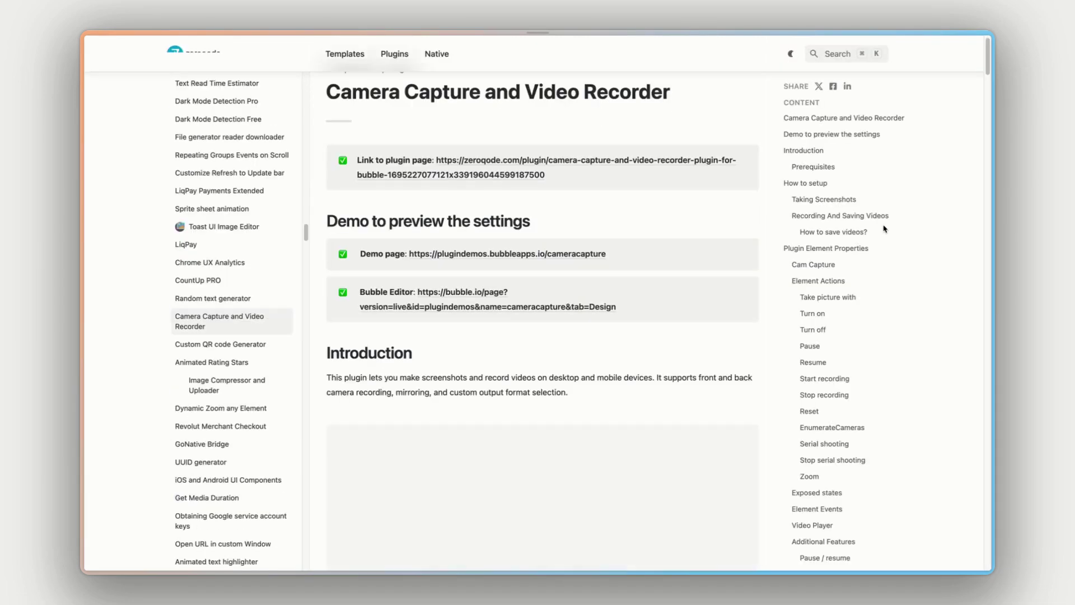
scroll(837, 256, "down", 15)
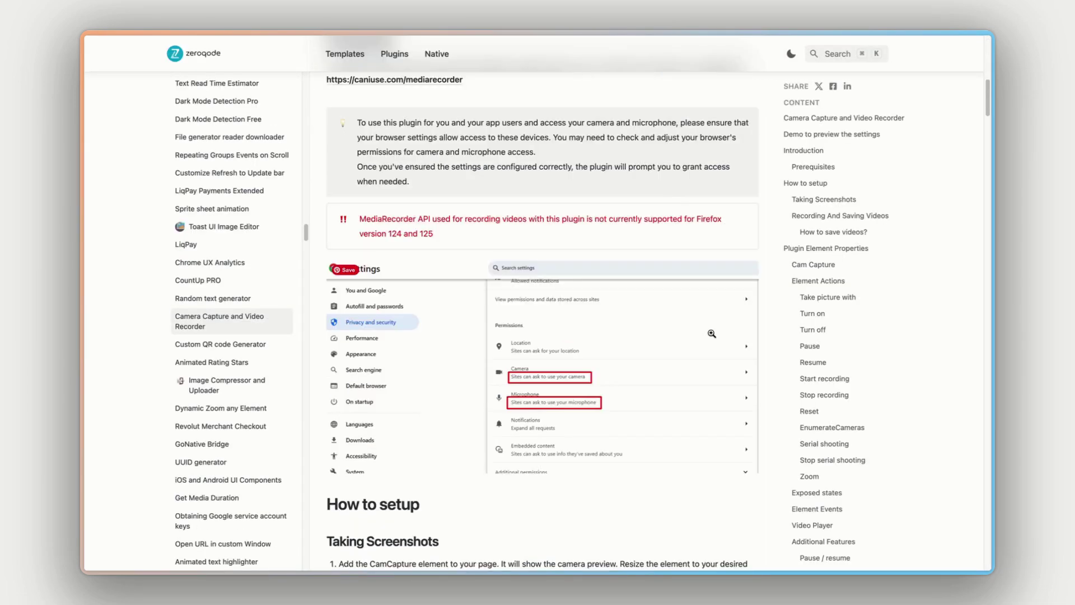
scroll(711, 336, "down", 6)
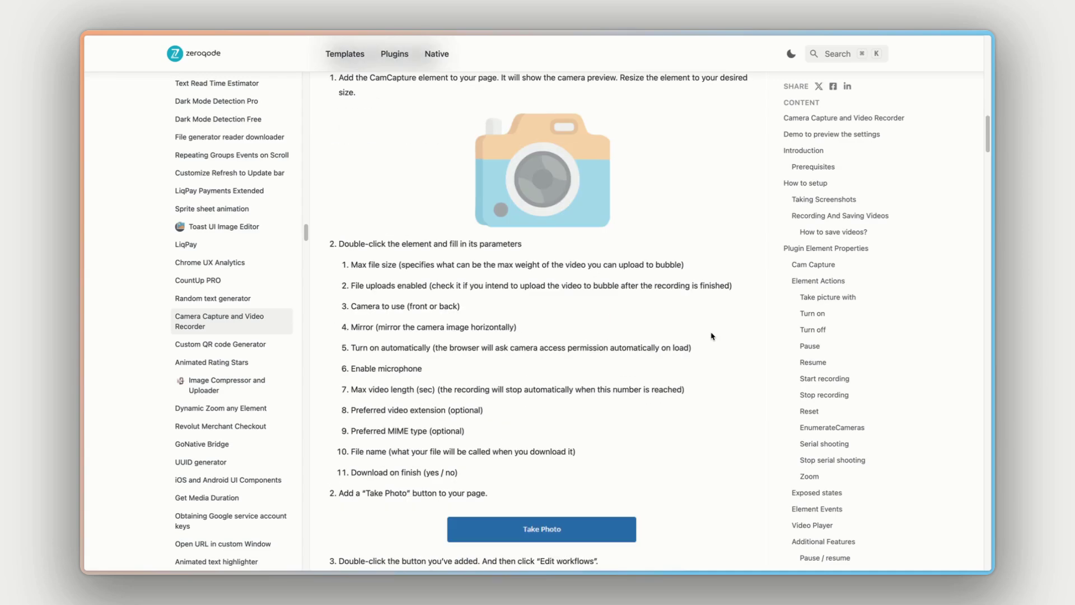
scroll(712, 336, "down", 10)
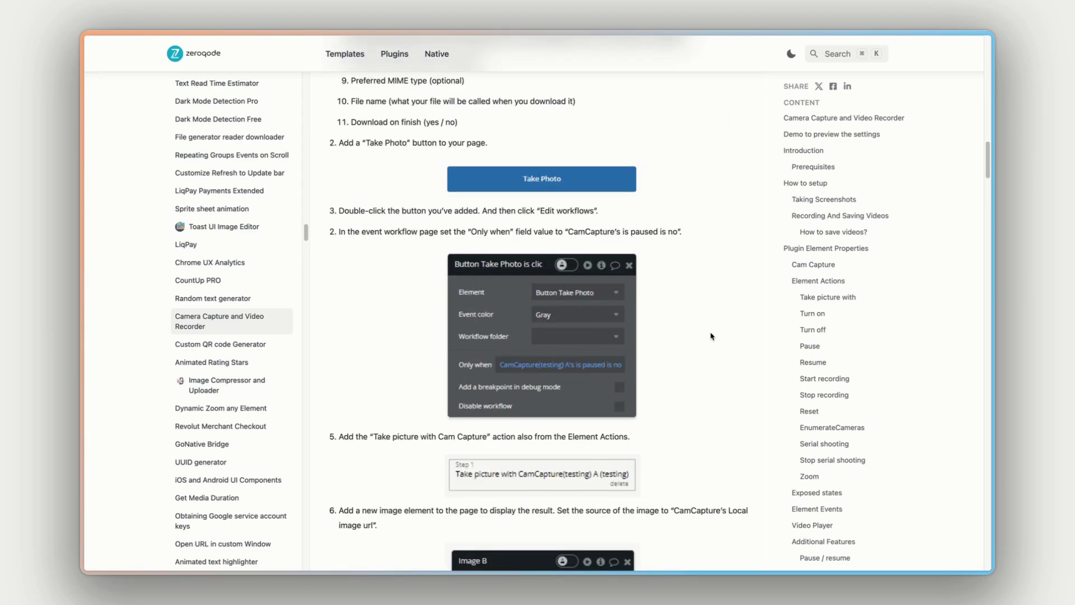
scroll(712, 336, "down", 12)
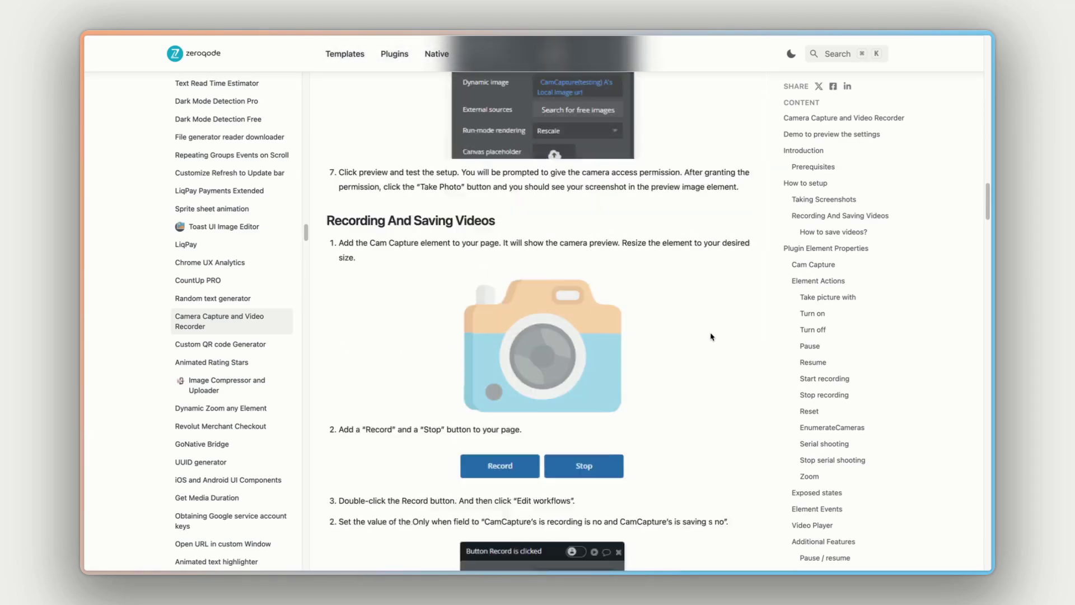
scroll(712, 336, "down", 12)
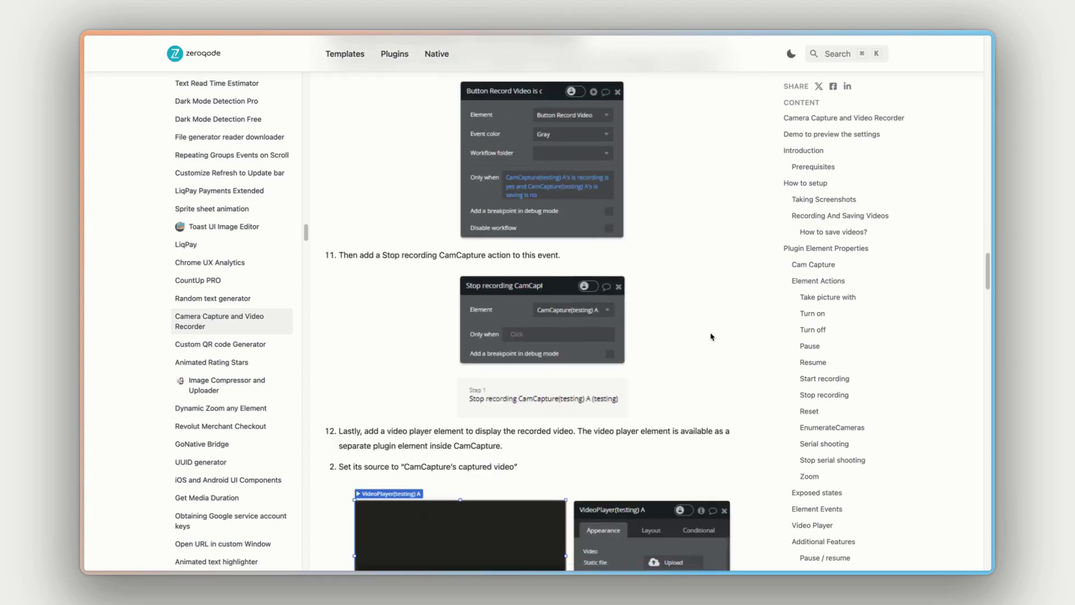
Step: Read the documentation's Cam Capture field descriptions and look into the Turn on and Pause element actions
scroll(711, 334, "down", 10)
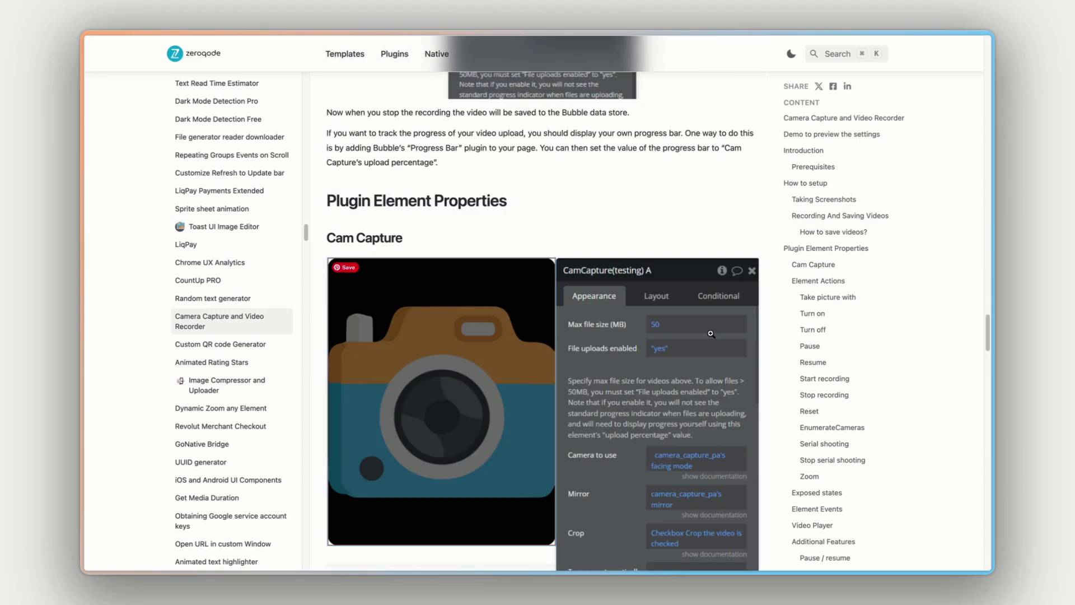
scroll(671, 343, "down", 6)
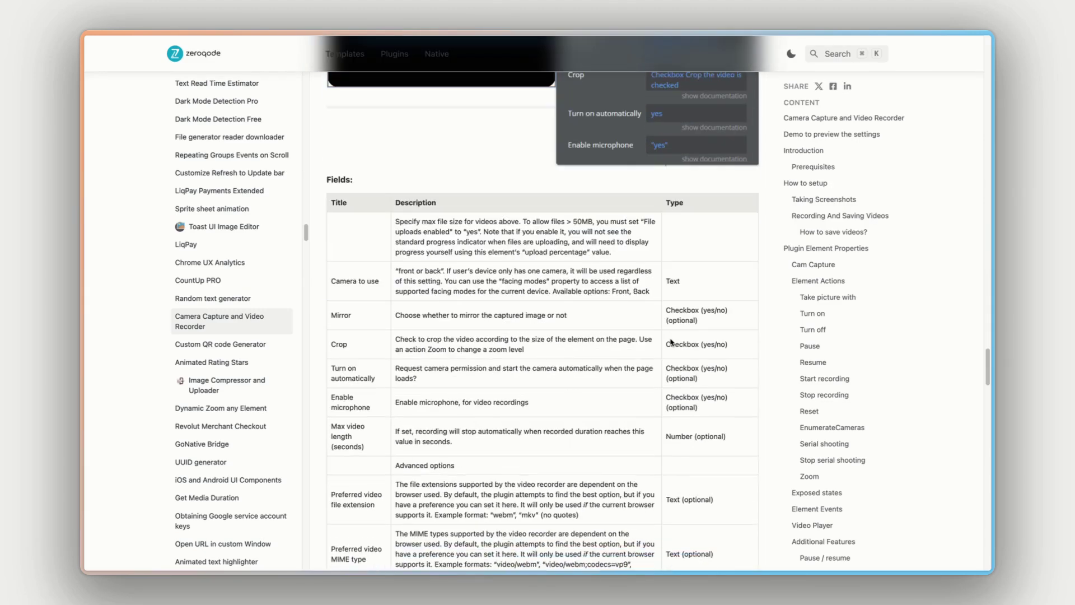
scroll(653, 399, "down", 10)
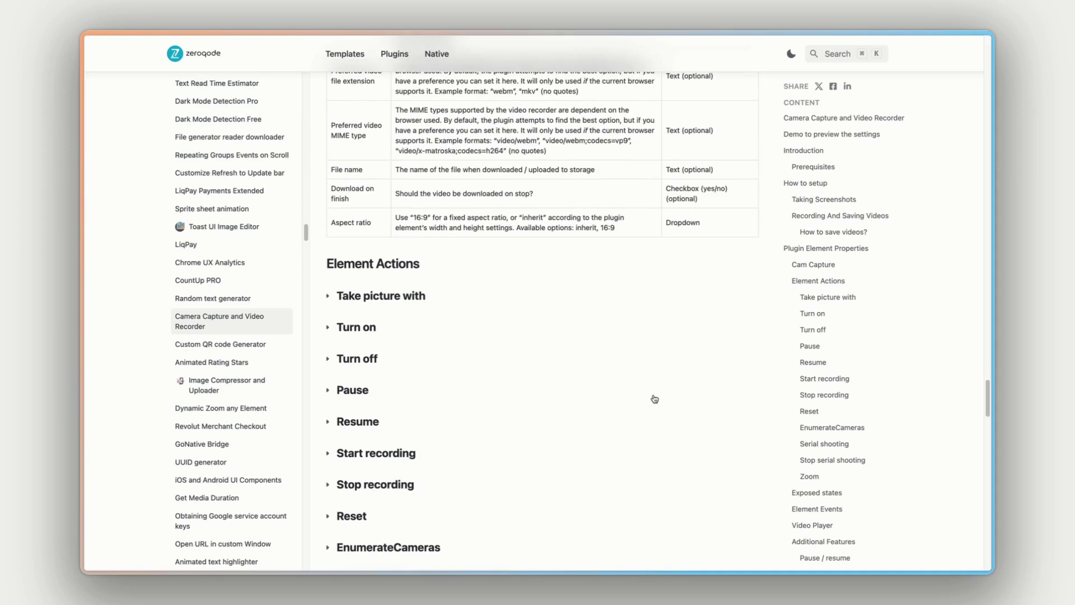
left_click(324, 238)
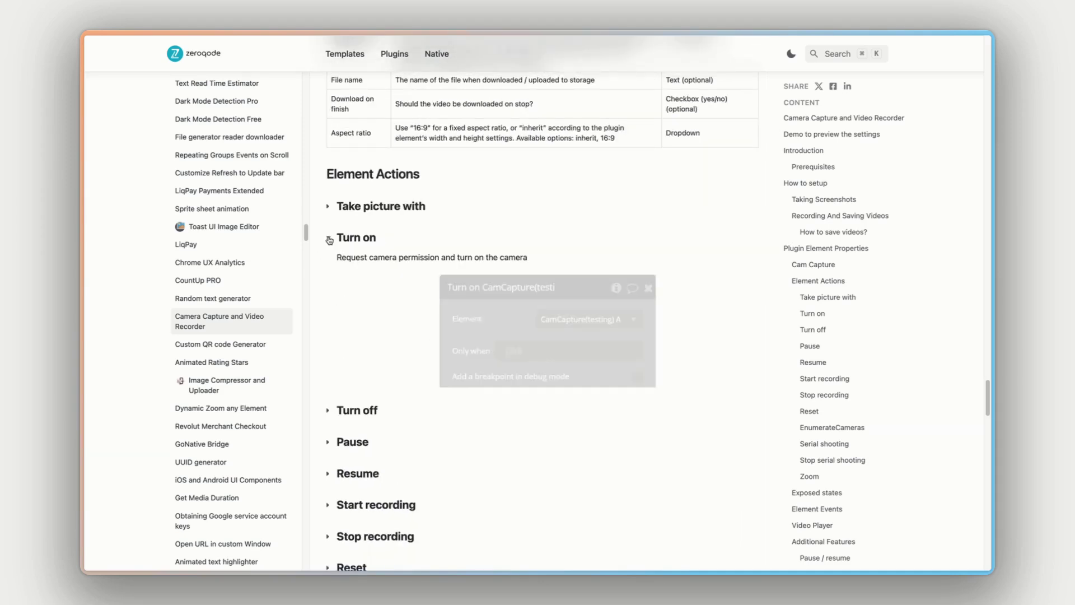
left_click(325, 239)
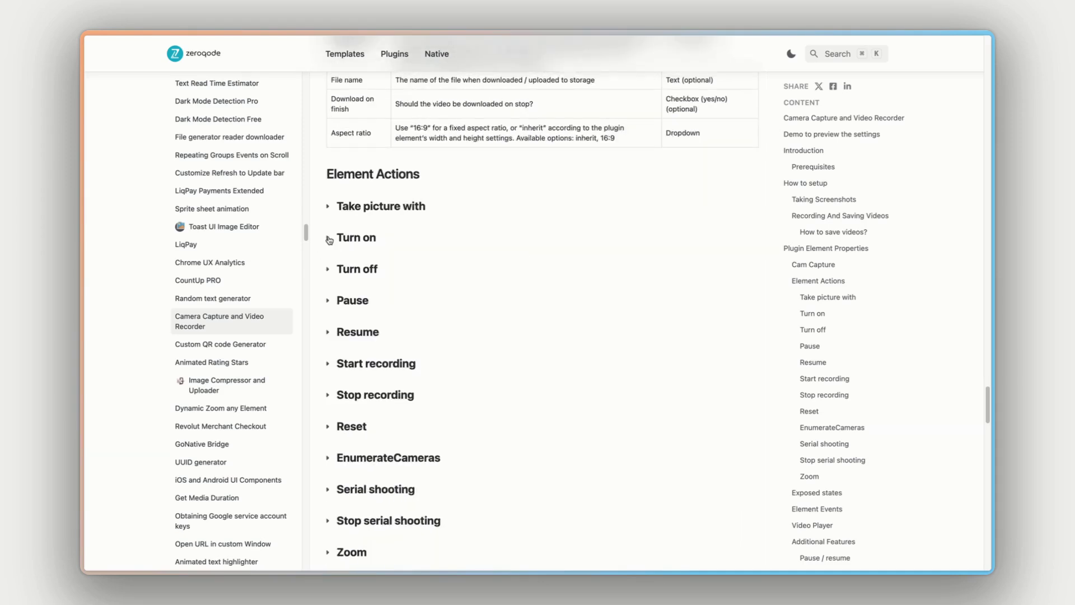
left_click(329, 300)
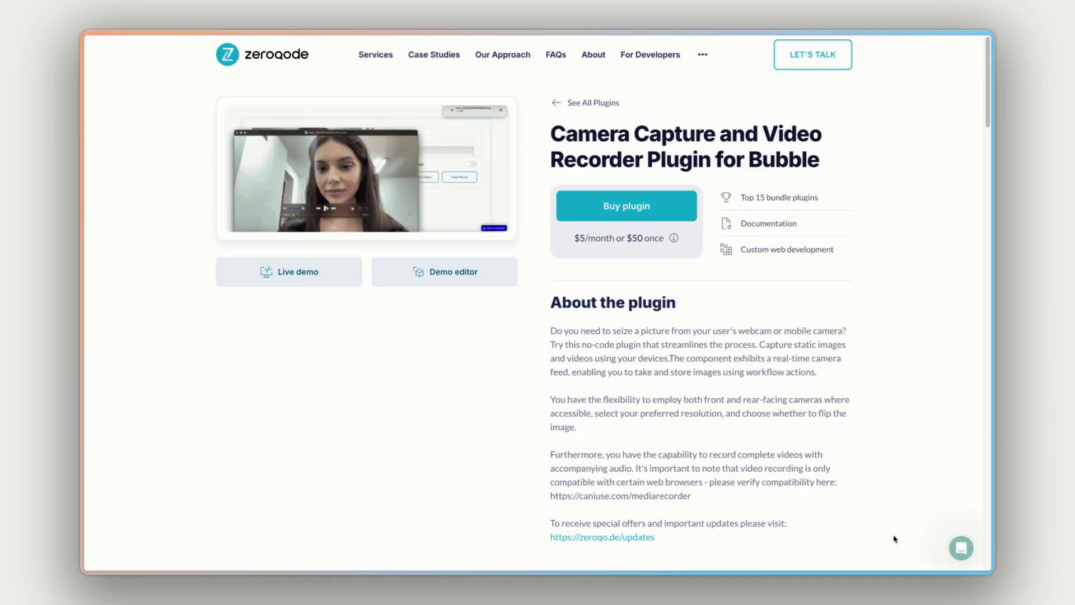
Step: Open the support chat on the plugin's product page
left_click(961, 548)
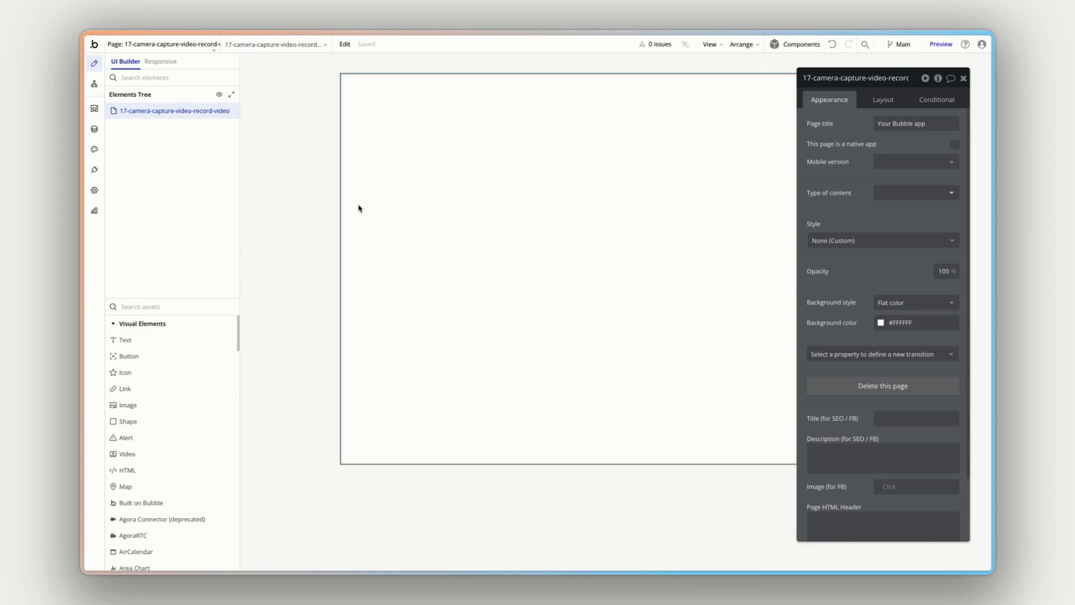
Step: Search for "camera capture" among the new plugins available to install in the Bubble app
left_click(94, 169)
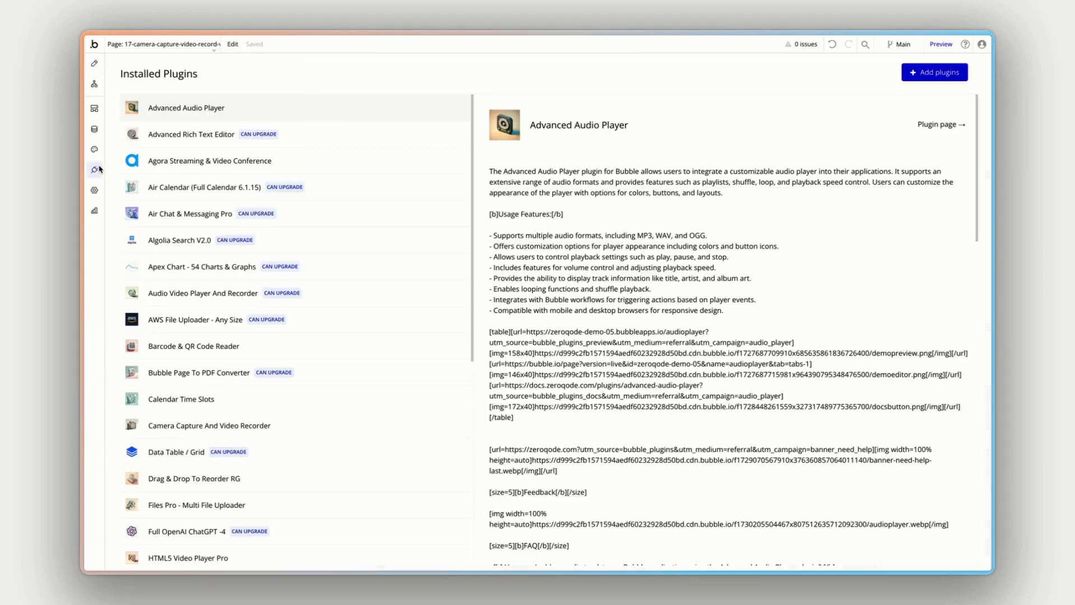
left_click(945, 75)
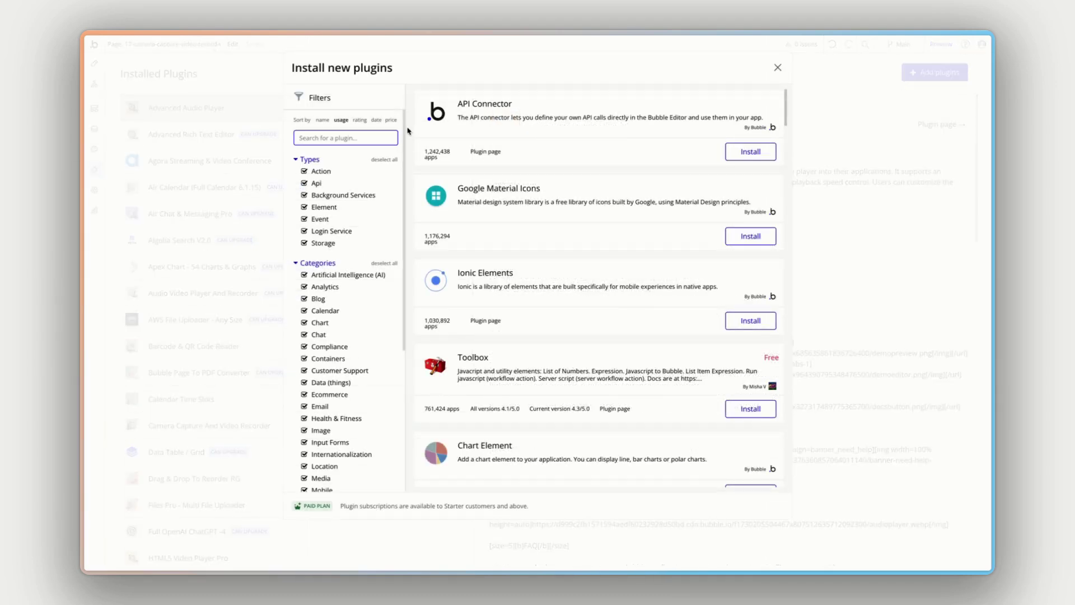
type("camera capture")
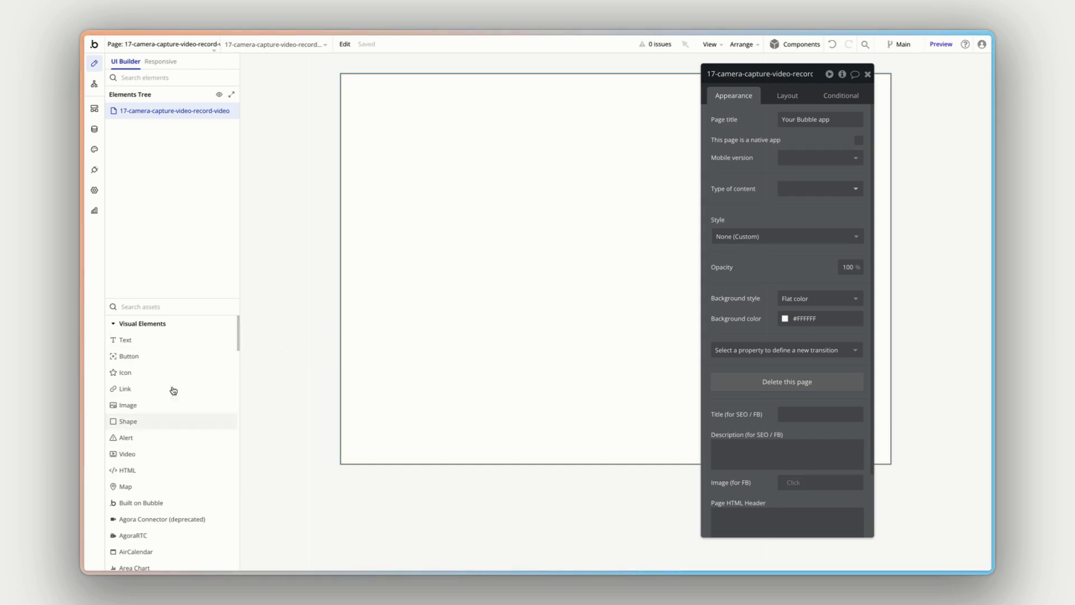
Step: Find the Cam Capture element by searching for "cam" and place it in the upper-left corner of the blank page
left_click(180, 307)
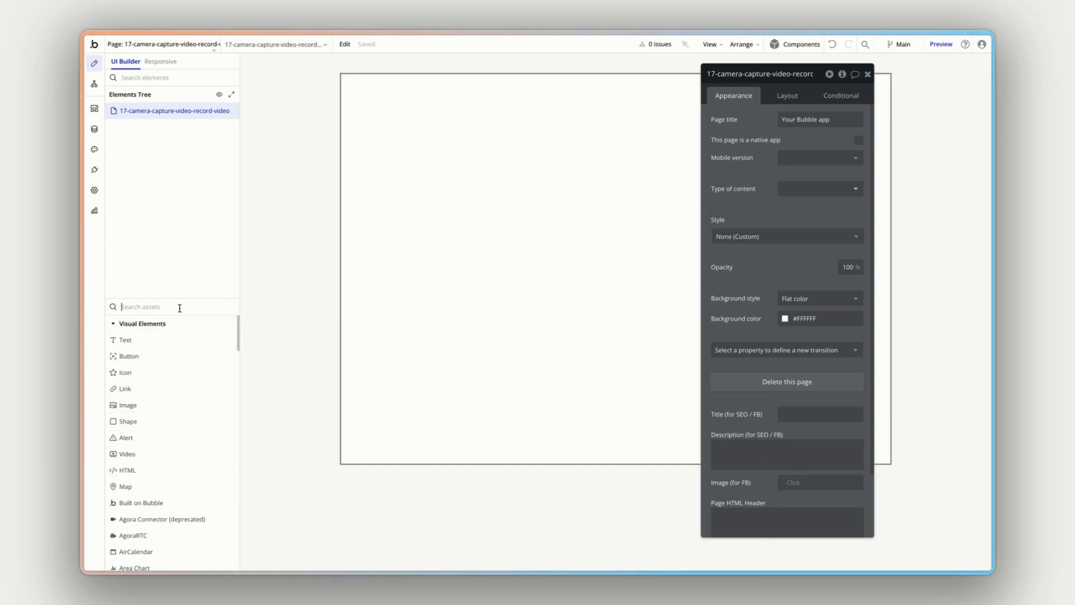
type("cam")
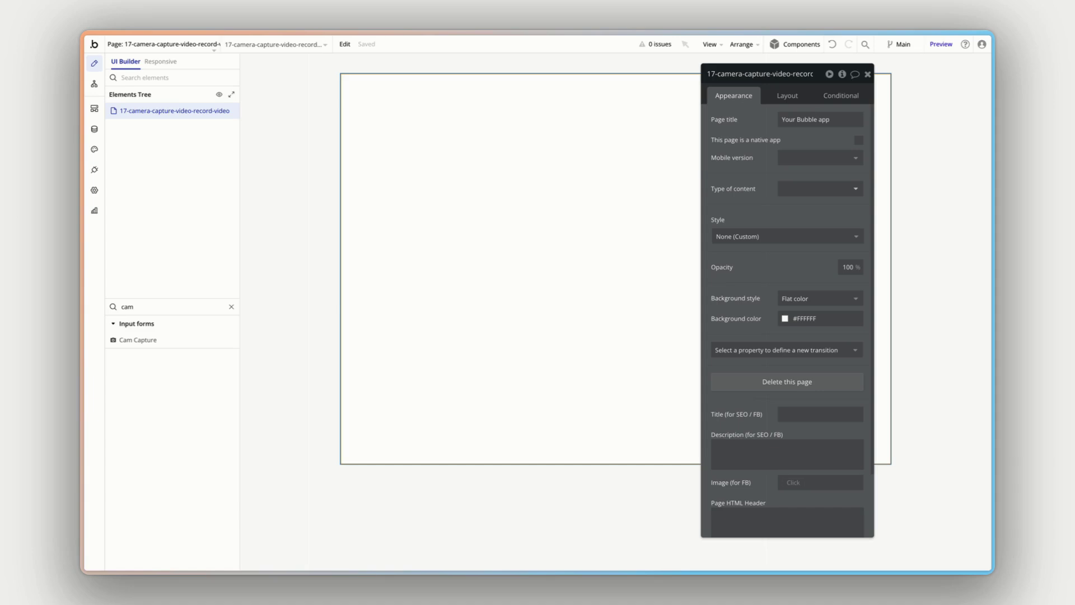
left_click(150, 343)
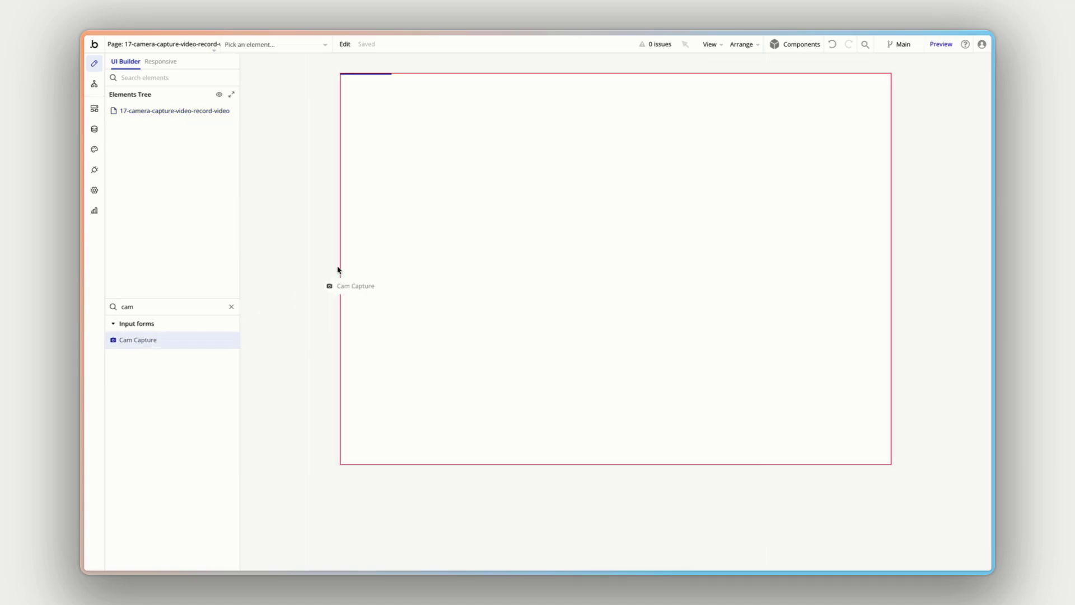
left_click(384, 225)
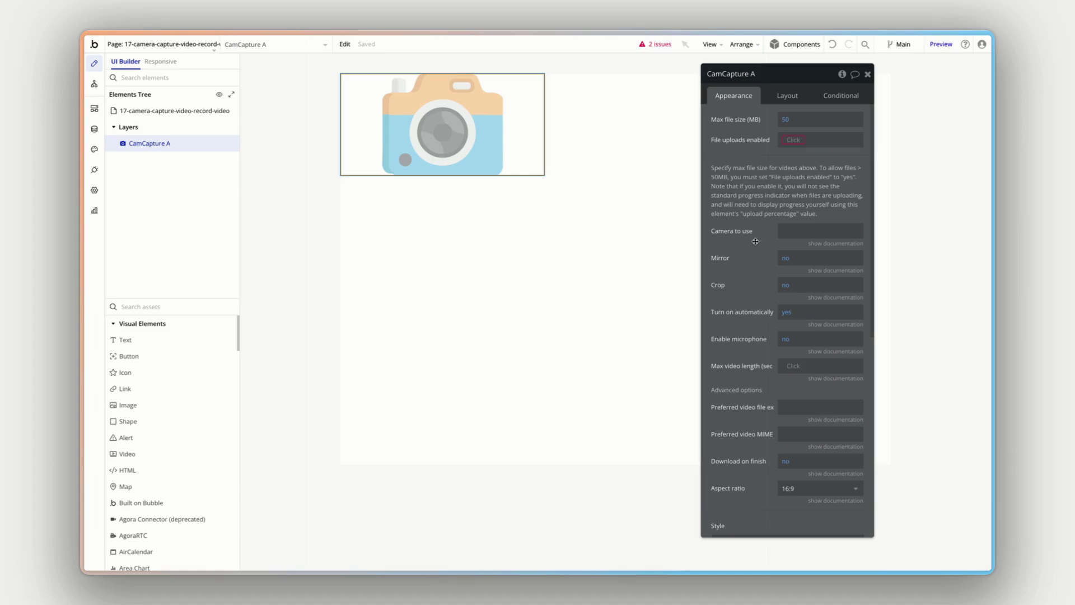
Step: Set the Cam Capture element's File uploads enabled to "yes" and Turn on automatically to "no"
left_click(792, 141)
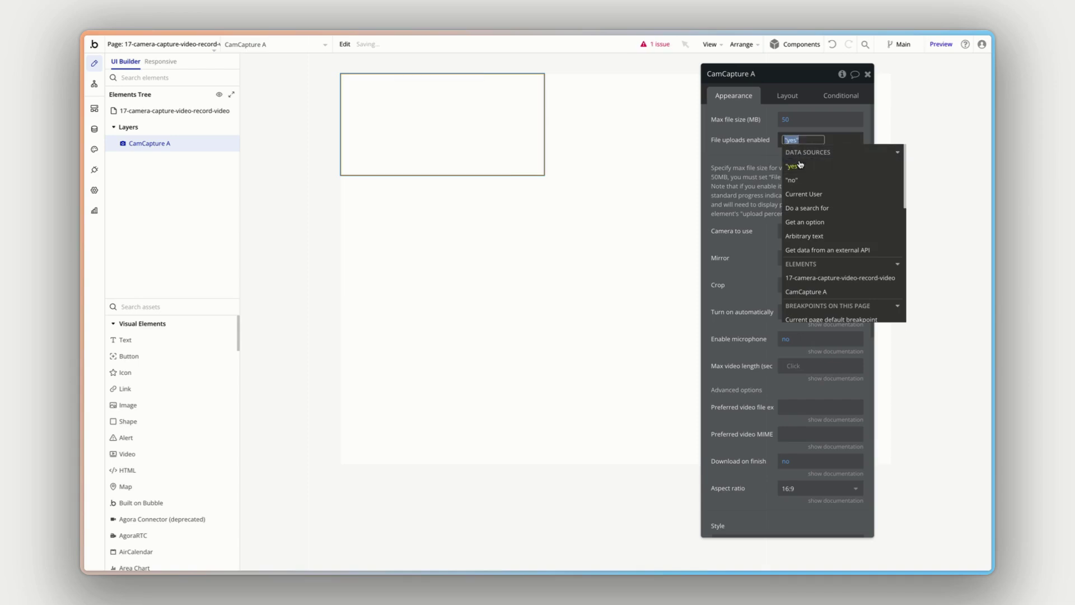
left_click(792, 166)
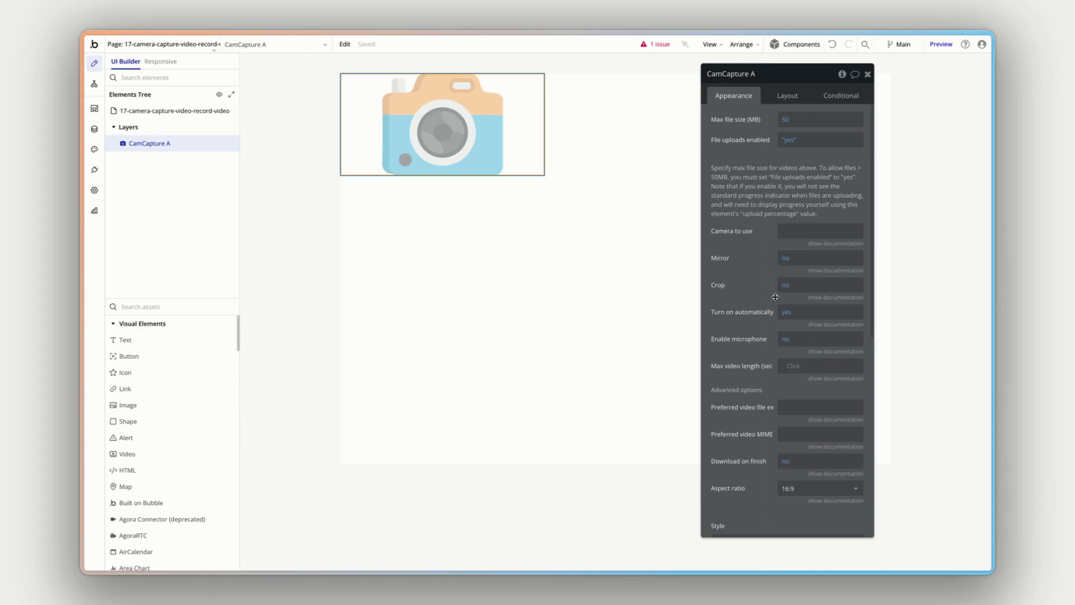
left_click(786, 314)
left_click(791, 365)
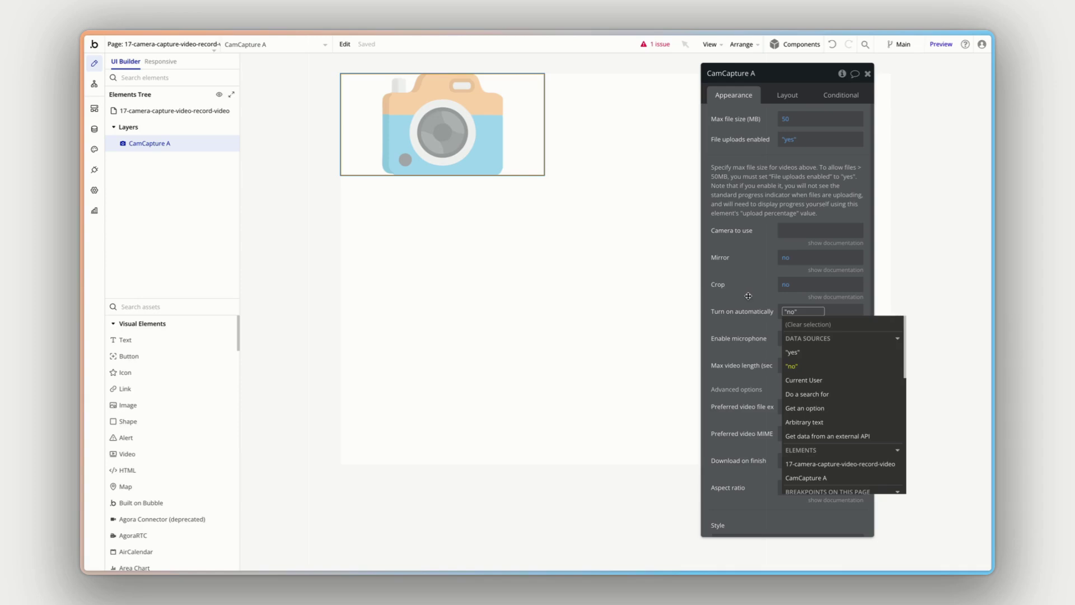
left_click(749, 296)
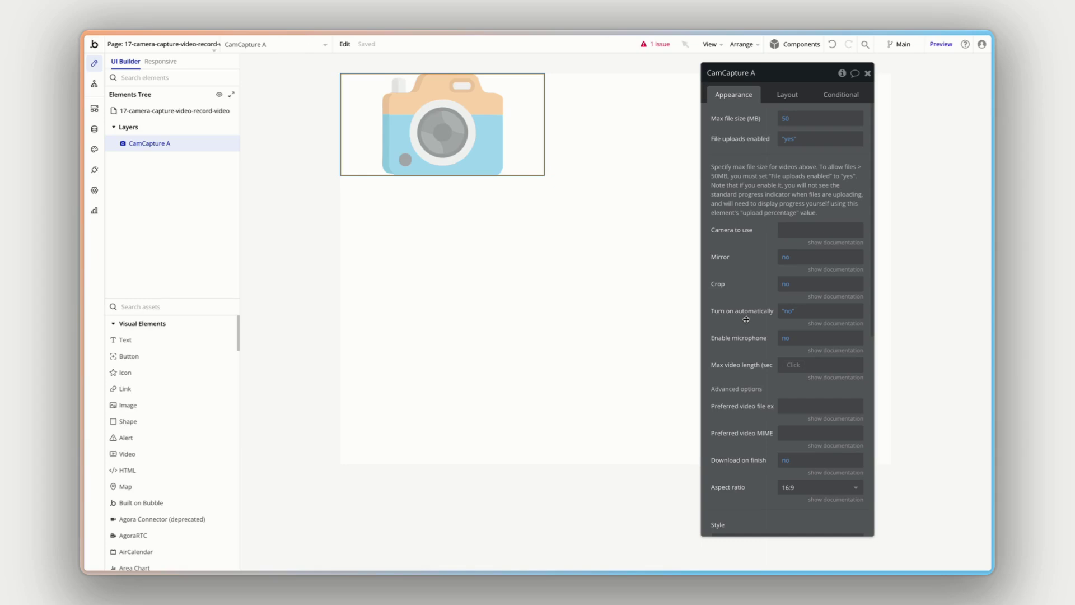
Step: Read the inline documentation of the Cam Capture element's Crop and Mirror fields, and collapse it again
left_click(843, 300)
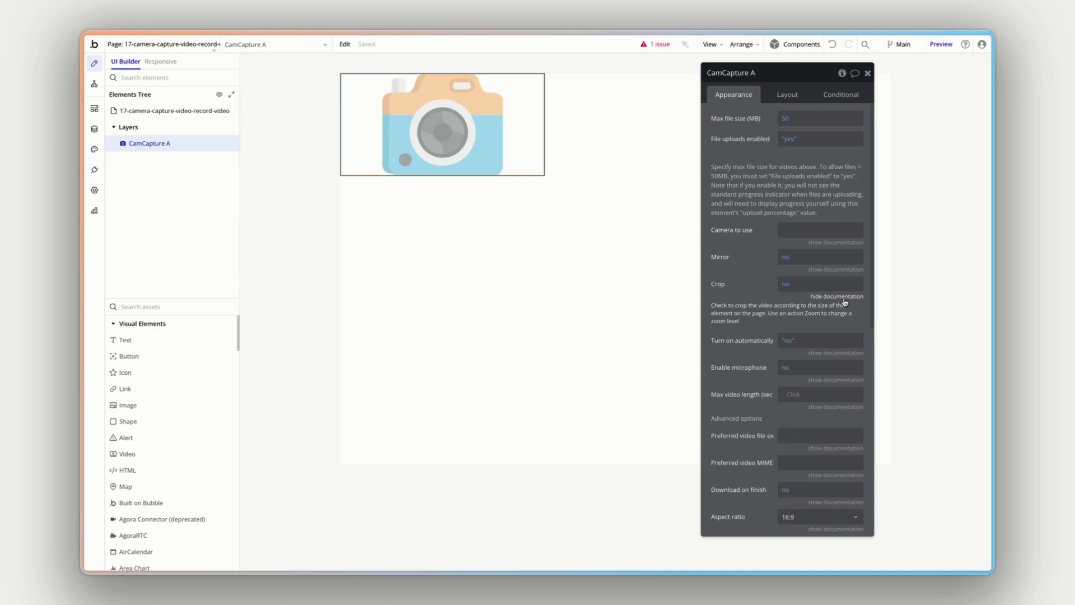
left_click(846, 301)
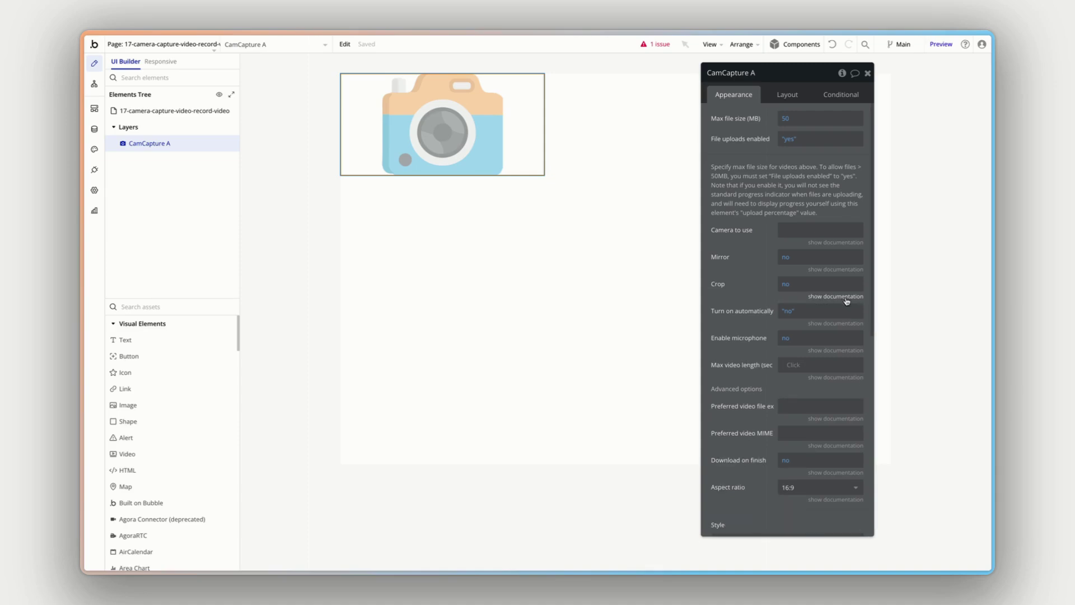
left_click(843, 271)
left_click(843, 271)
Step: Check the page's issue list and set the Cam Capture element's Camera to use to Front
left_click(655, 43)
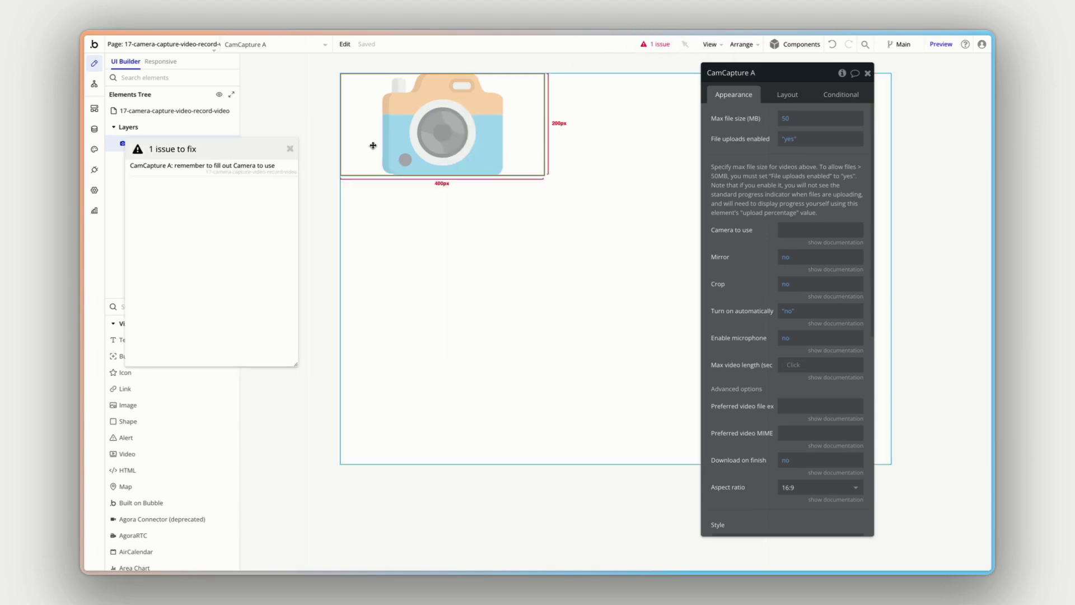
left_click(790, 229)
type("Front")
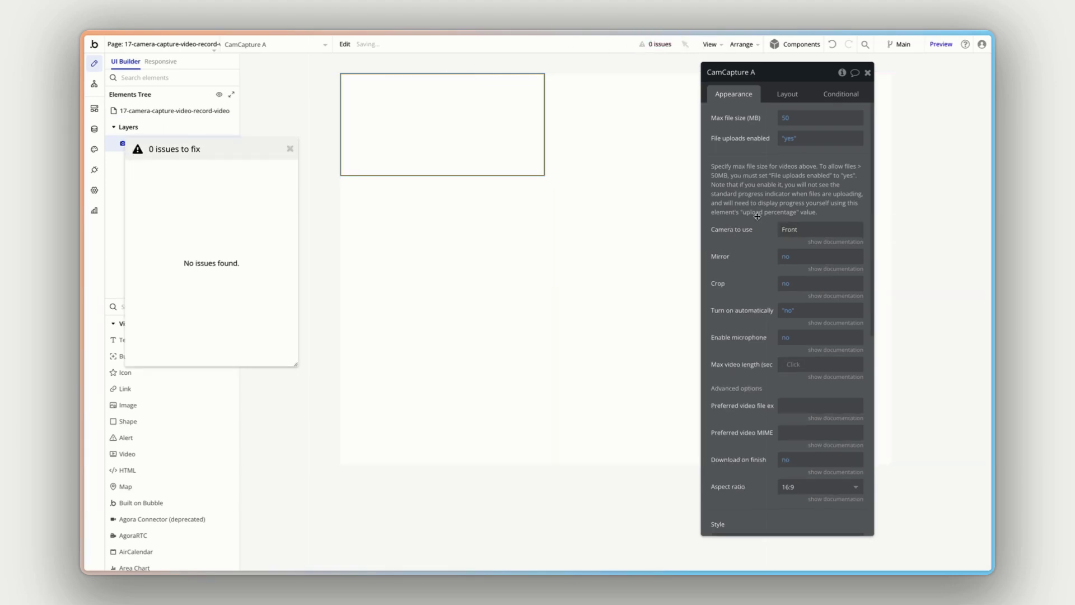